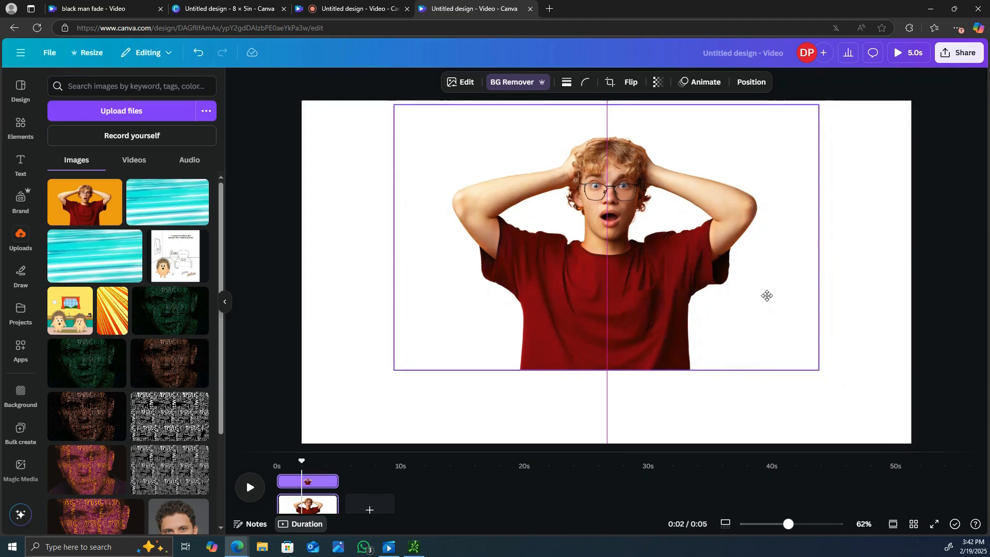
Step: Download the background-removed man design as a 1,920 × 1,080 px PNG and add the downloaded file to the uploads
{"action": "left_click", "coordinate": [958, 52]}
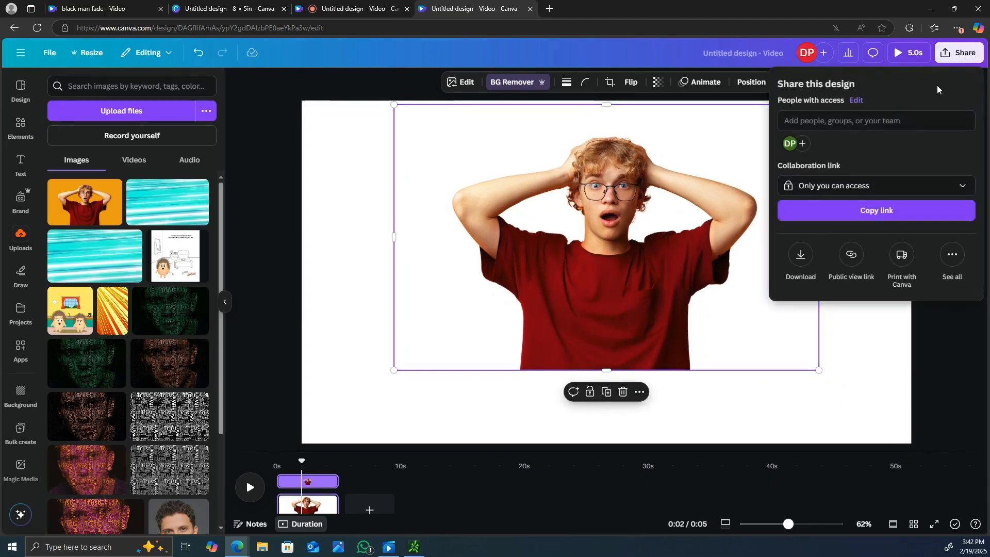
{"action": "left_click", "coordinate": [800, 255]}
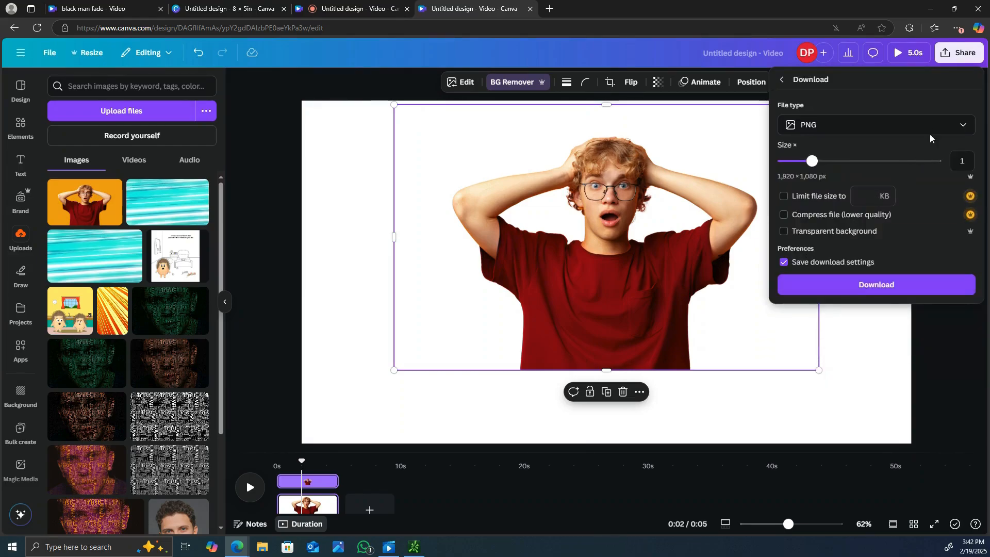
{"action": "left_click", "coordinate": [885, 284]}
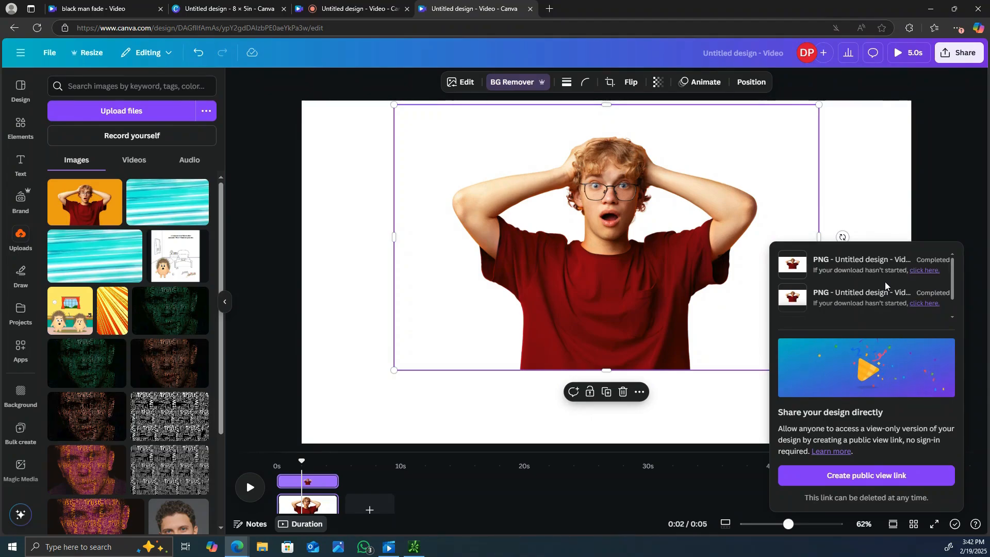
{"action": "left_click", "coordinate": [916, 273]}
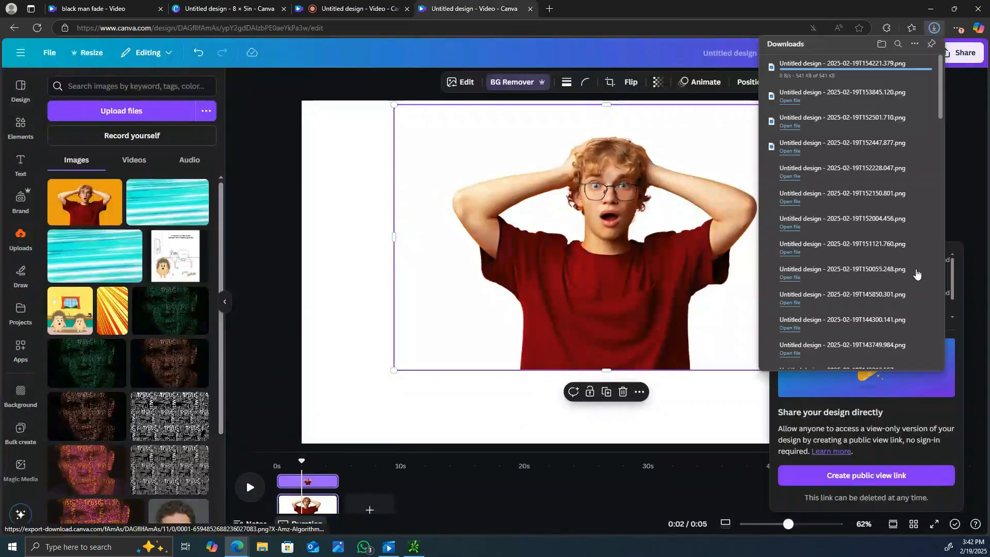
{"action": "left_click_drag", "start_coordinate": [791, 74], "coordinate": [18, 187]}
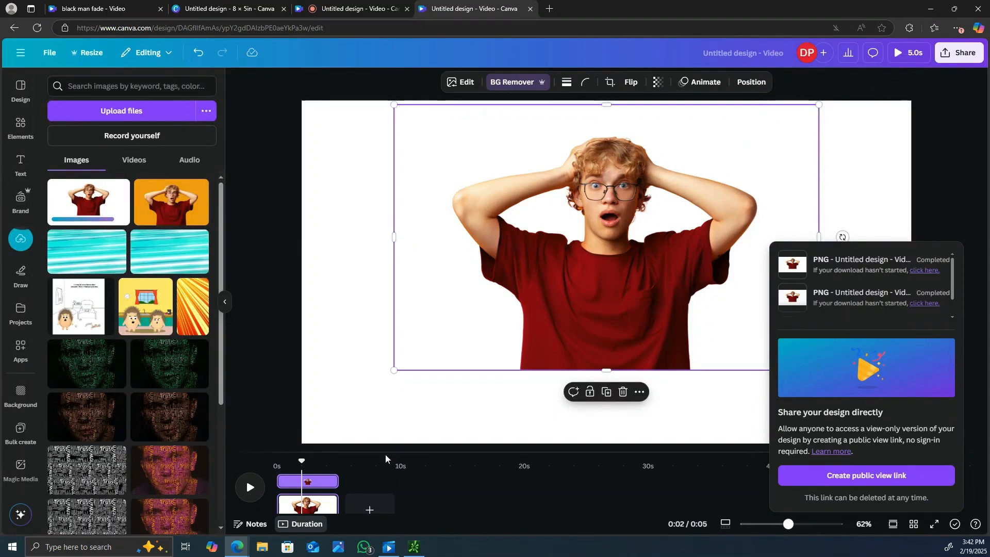
Step: Add a second page, place the uploaded PNG of the man on it and enlarge it to fill the page
{"action": "left_click", "coordinate": [375, 513]}
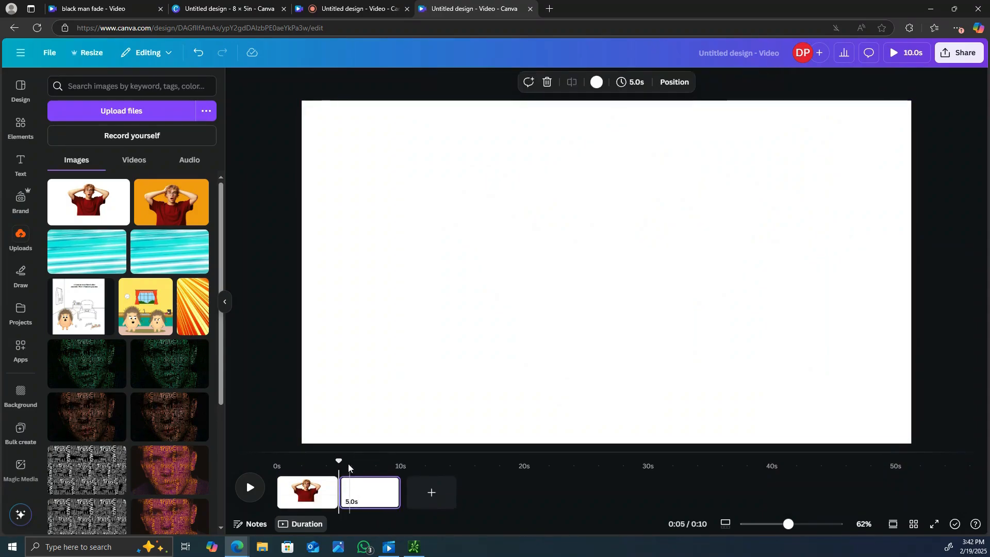
{"action": "left_click_drag", "start_coordinate": [339, 460], "coordinate": [355, 461]}
{"action": "key", "text": "ctrl+v"}
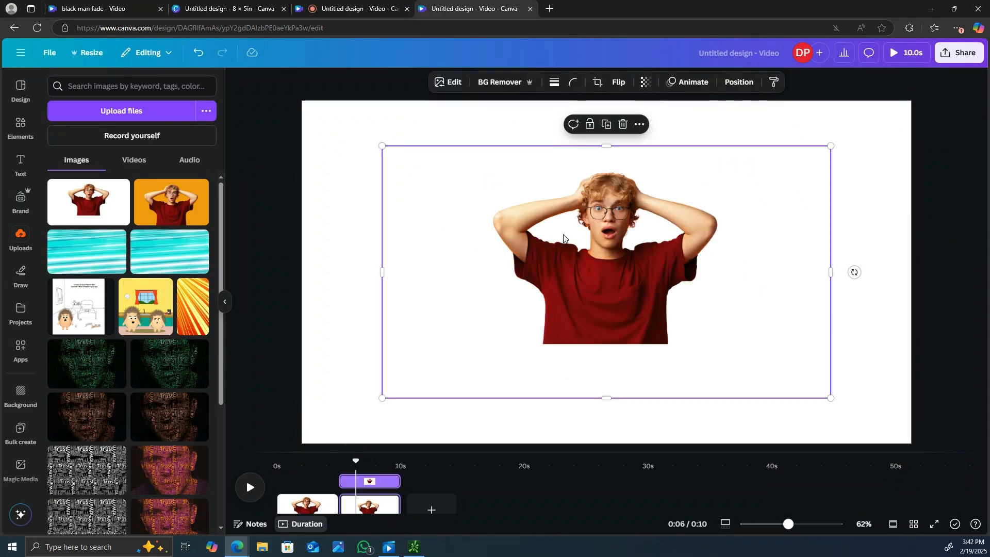
{"action": "left_click_drag", "start_coordinate": [607, 236], "coordinate": [526, 190]}
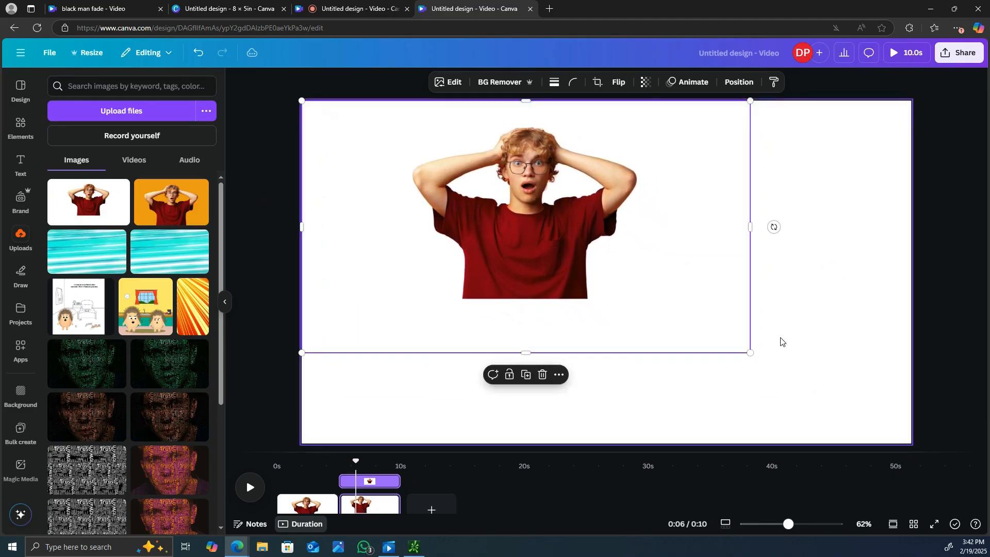
{"action": "left_click_drag", "start_coordinate": [749, 352], "coordinate": [923, 418]}
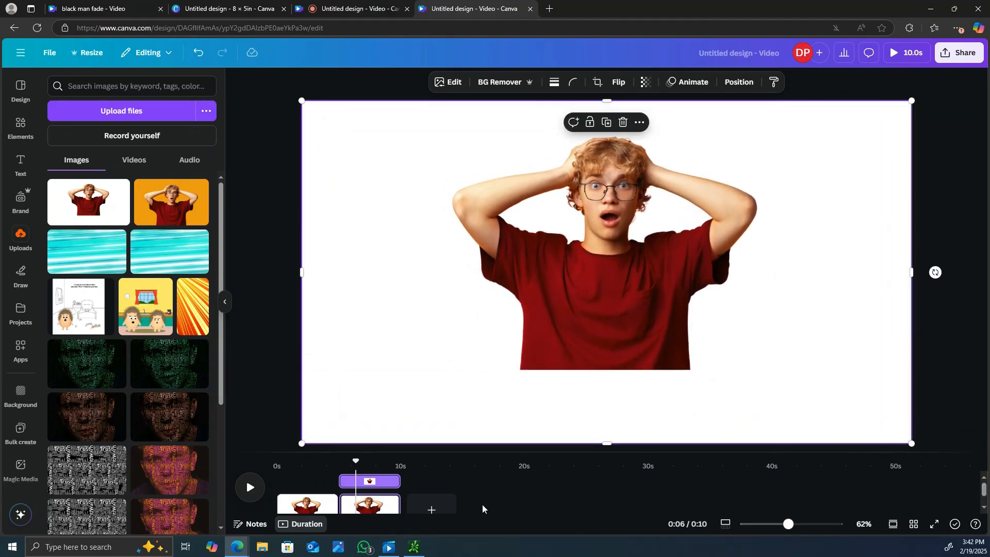
Step: Return to the first page, search the elements for "drip" and add the pink dripping graphic
{"action": "left_click", "coordinate": [317, 503]}
{"action": "left_click", "coordinate": [605, 270]}
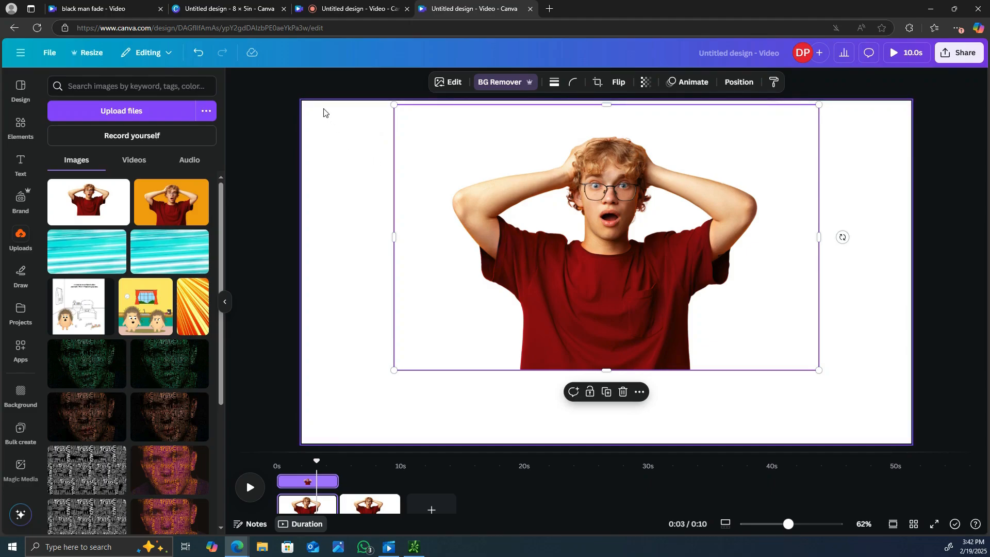
{"action": "left_click", "coordinate": [21, 126]}
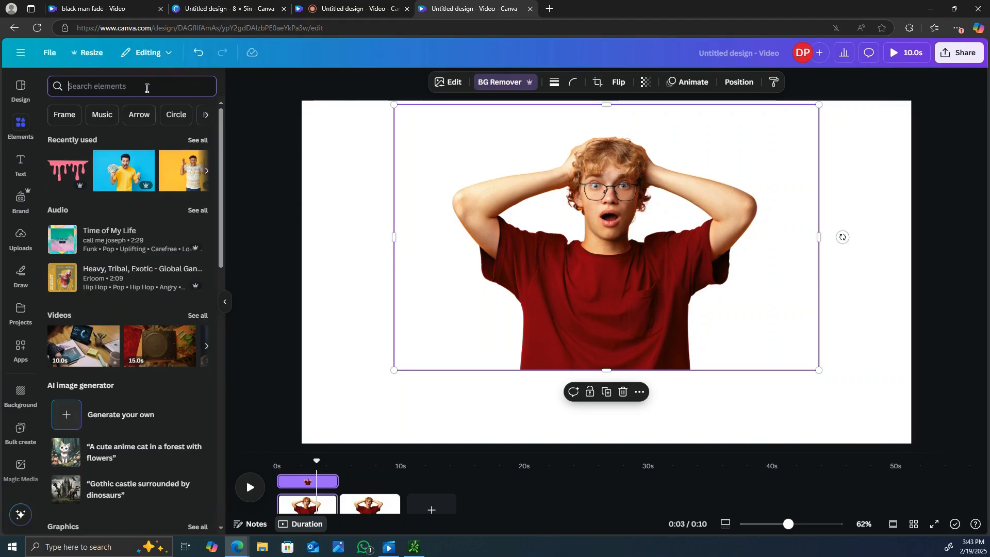
{"action": "type", "text": "drip"}
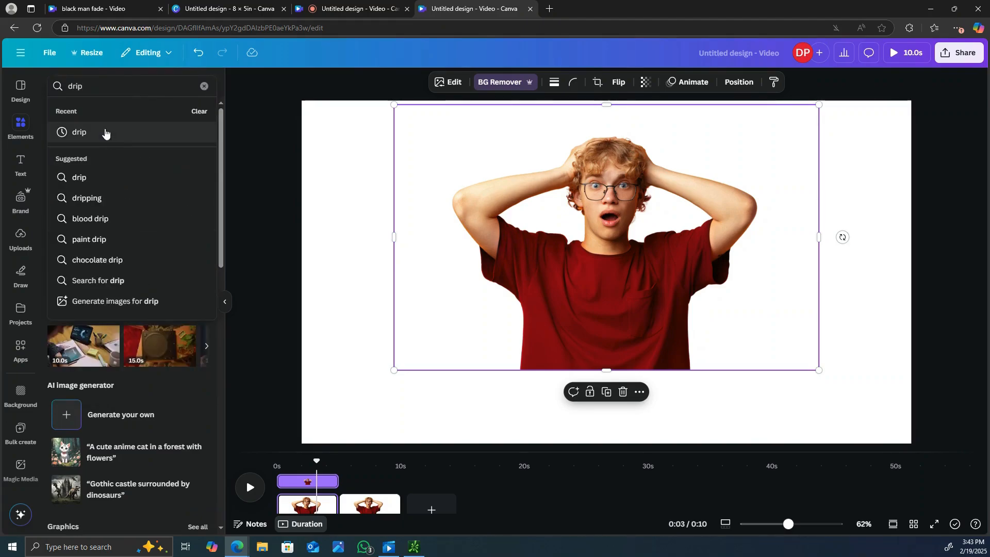
{"action": "left_click", "coordinate": [104, 133]}
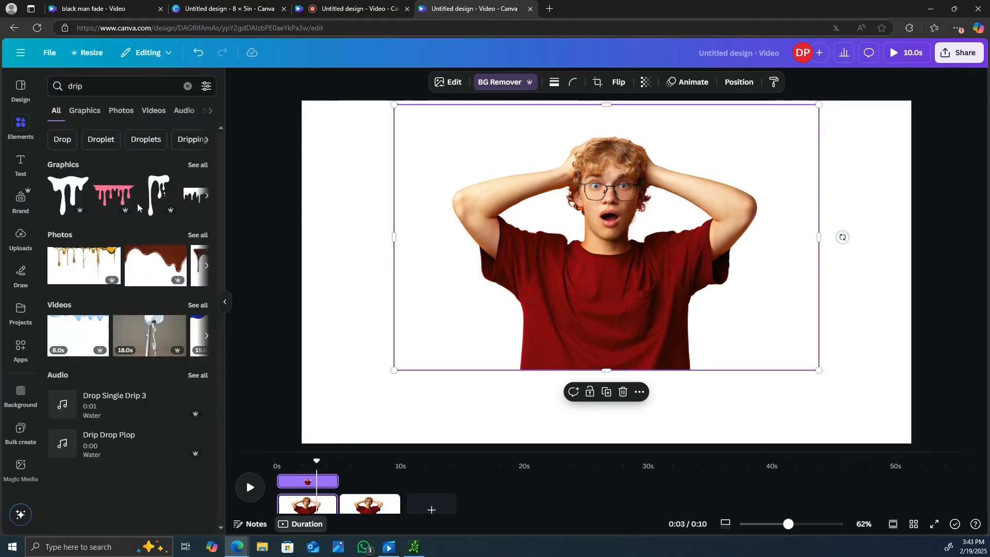
{"action": "left_click", "coordinate": [123, 195]}
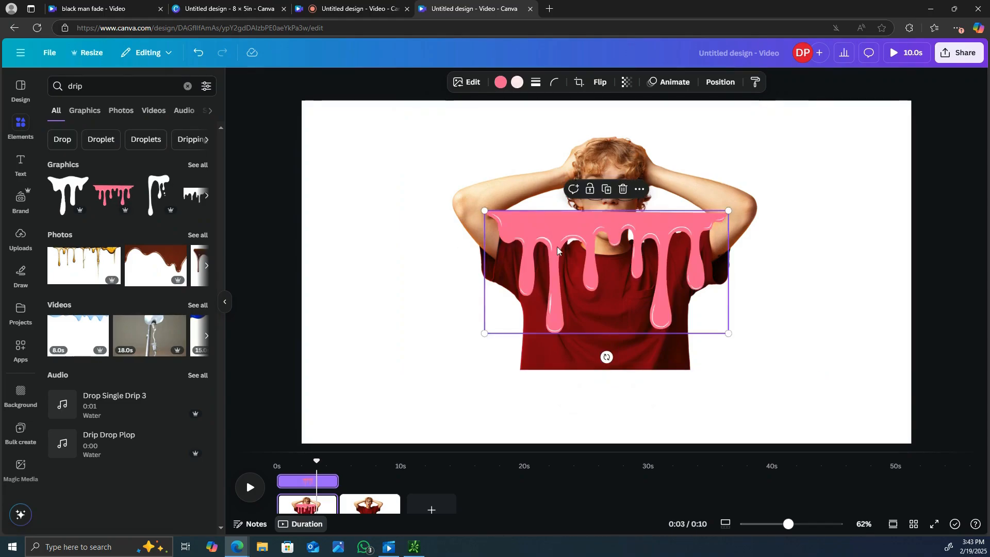
Step: Fit the drip graphic across the lower part of the man's shirt, matching its width, and recolor its pink fill black
{"action": "left_click_drag", "start_coordinate": [567, 248], "coordinate": [573, 285]}
{"action": "left_click_drag", "start_coordinate": [492, 247], "coordinate": [590, 292]}
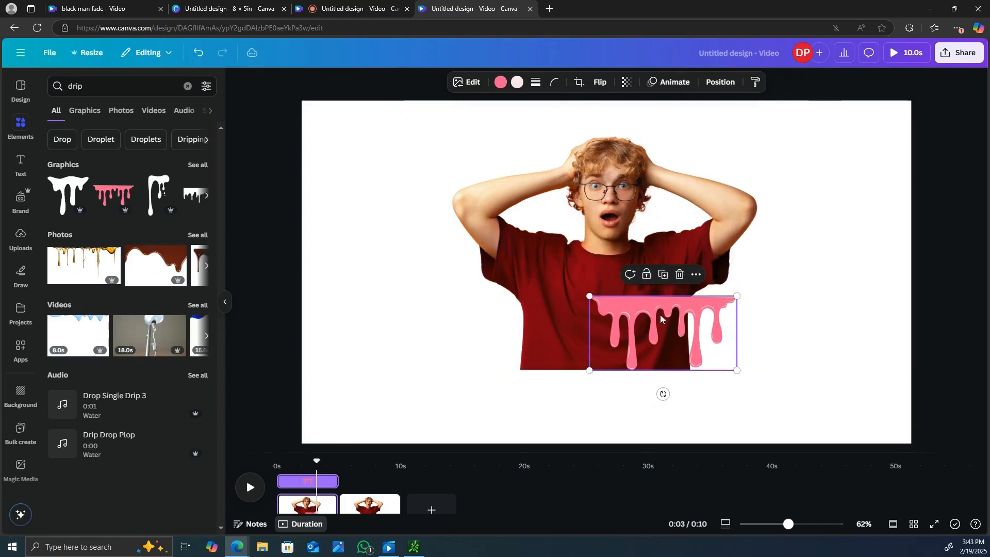
{"action": "left_click_drag", "start_coordinate": [655, 316], "coordinate": [598, 312]}
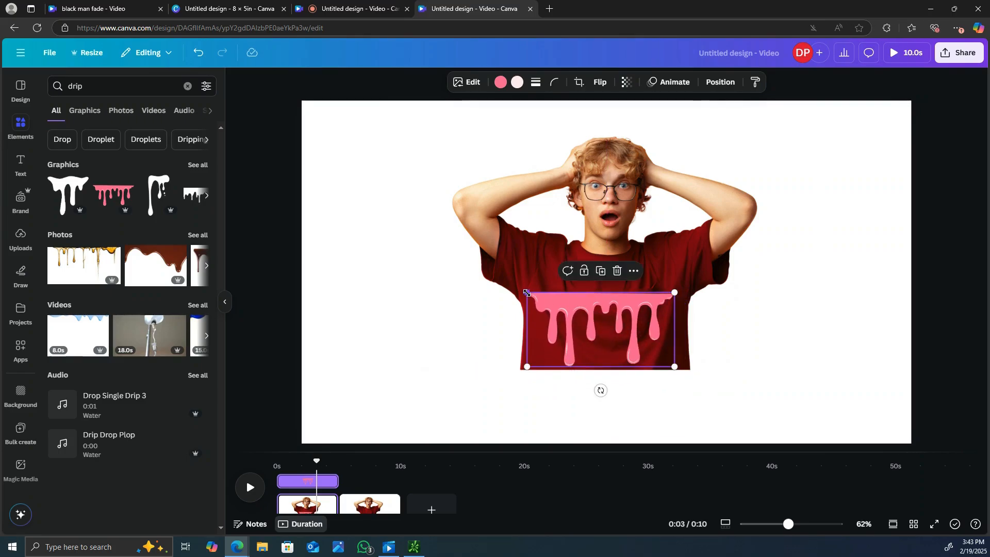
{"action": "left_click_drag", "start_coordinate": [527, 292], "coordinate": [521, 289]}
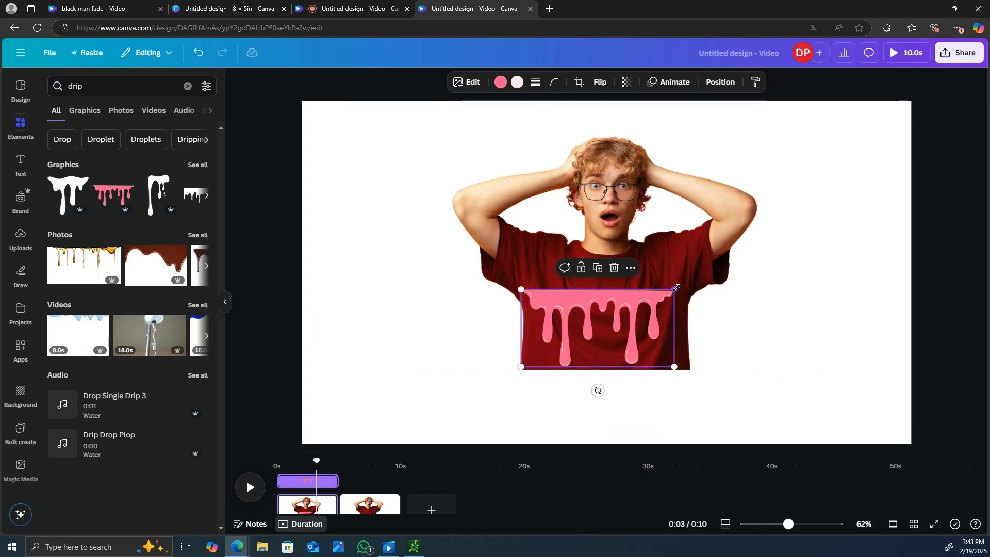
{"action": "left_click_drag", "start_coordinate": [673, 289], "coordinate": [690, 282]}
{"action": "left_click_drag", "start_coordinate": [644, 316], "coordinate": [630, 304]}
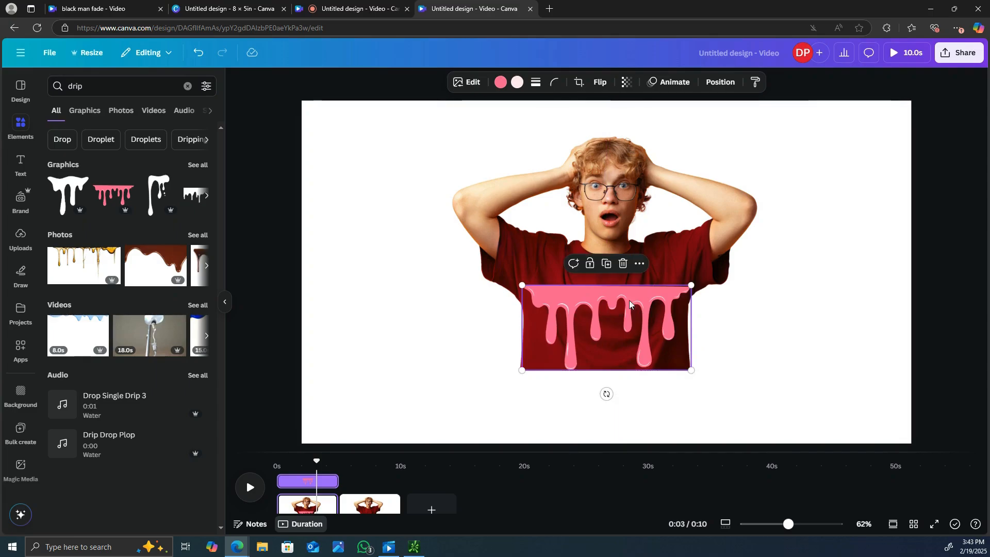
{"action": "left_click", "coordinate": [500, 87]}
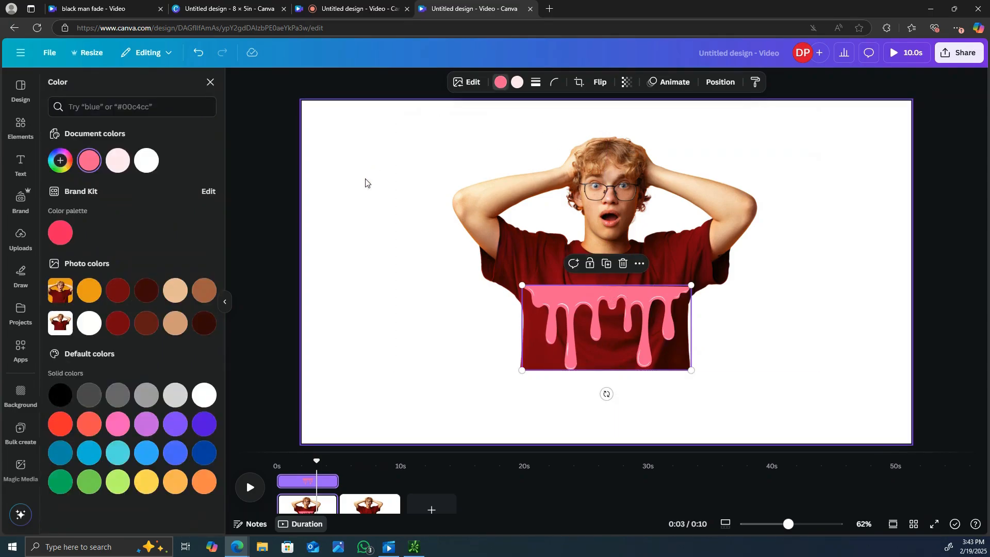
{"action": "left_click", "coordinate": [60, 396]}
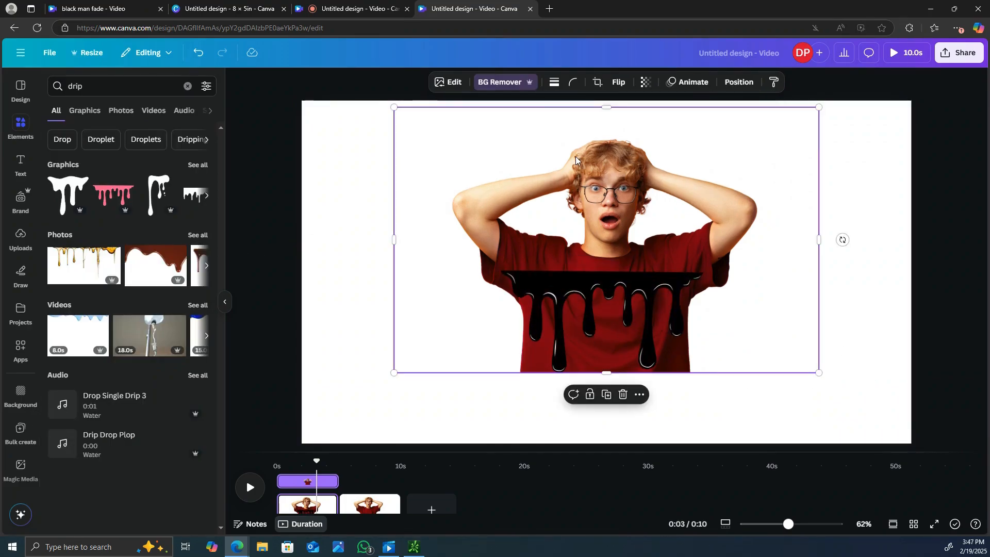
Step: Apply the Custom Duotone effect to the man's photo on the first page
{"action": "left_click", "coordinate": [445, 82]}
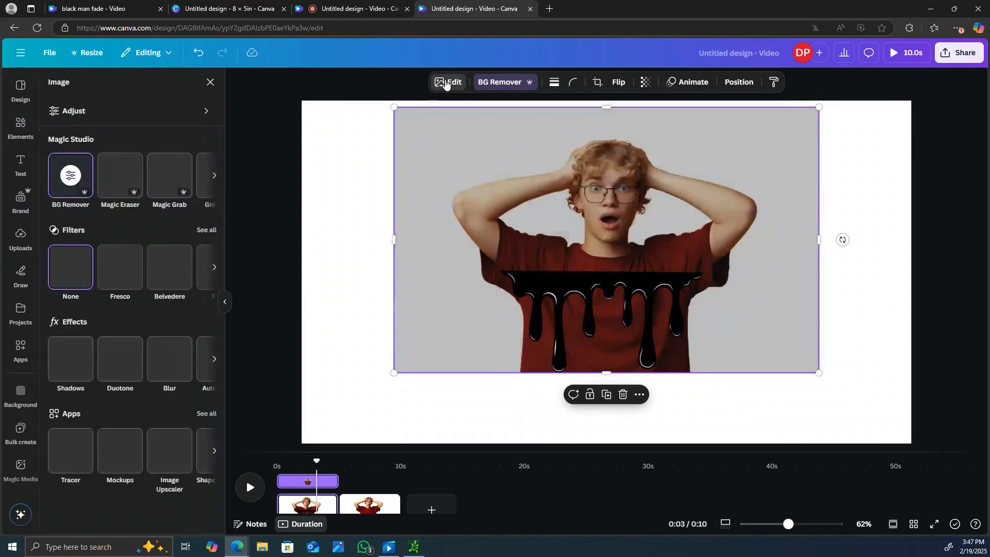
{"action": "left_click", "coordinate": [443, 82]}
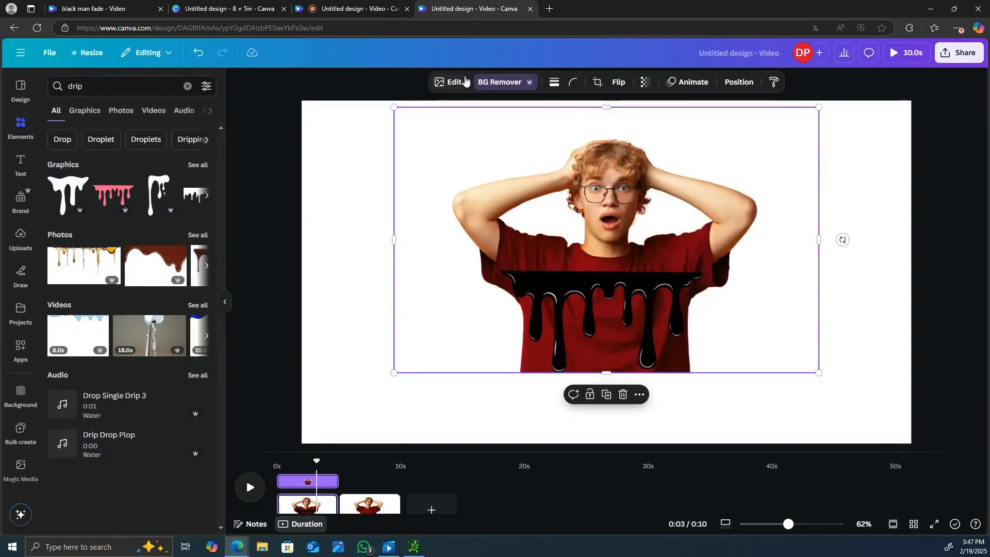
{"action": "left_click", "coordinate": [448, 84]}
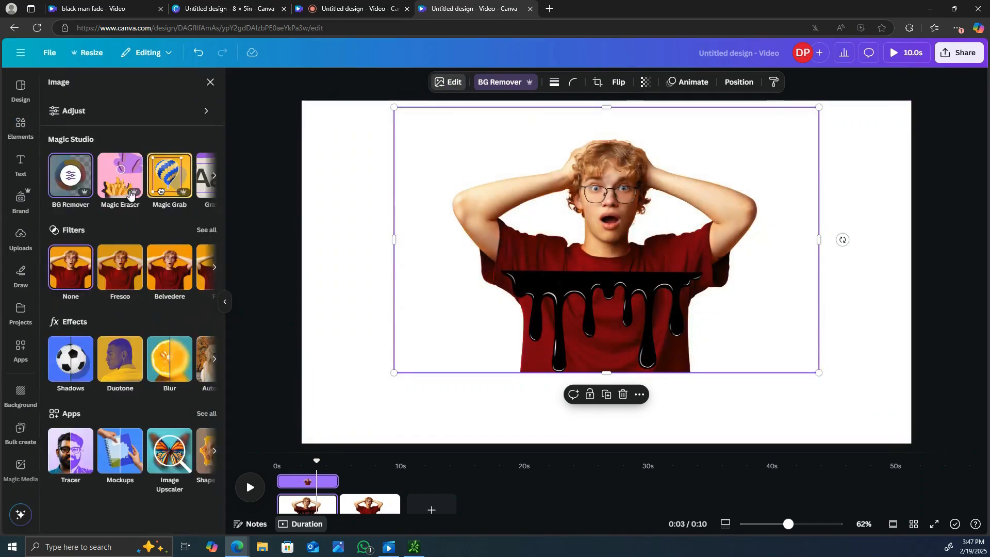
{"action": "left_click", "coordinate": [122, 376]}
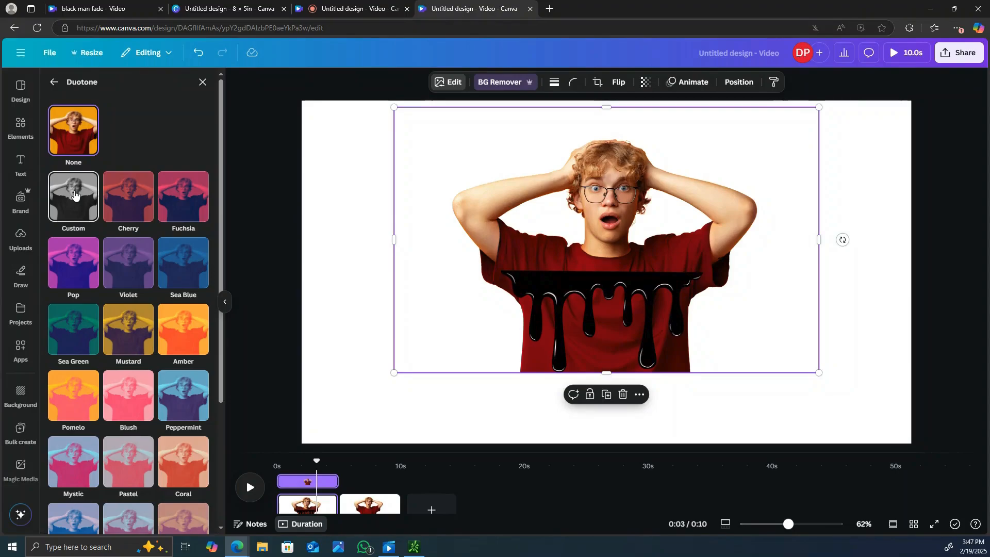
{"action": "left_click", "coordinate": [74, 195]}
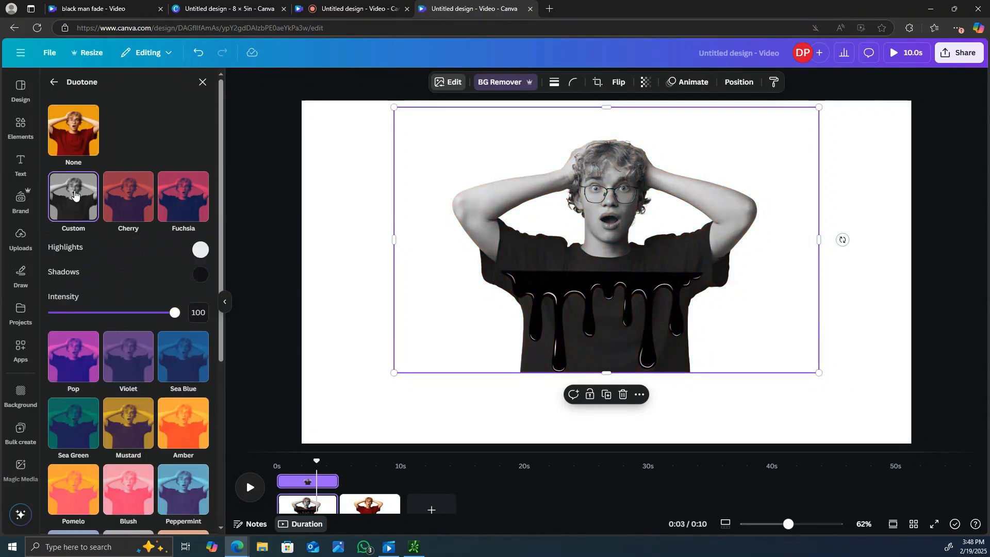
Step: Set the duotone highlights to #090909 and the shadows to #101010, turning the man into a black silhouette
{"action": "left_click", "coordinate": [203, 252]}
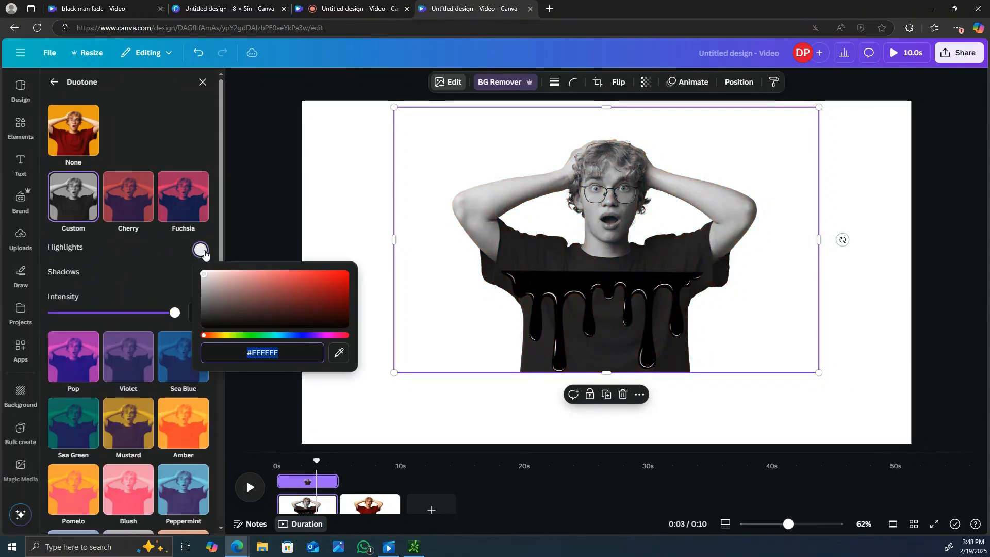
{"action": "left_click", "coordinate": [209, 326]}
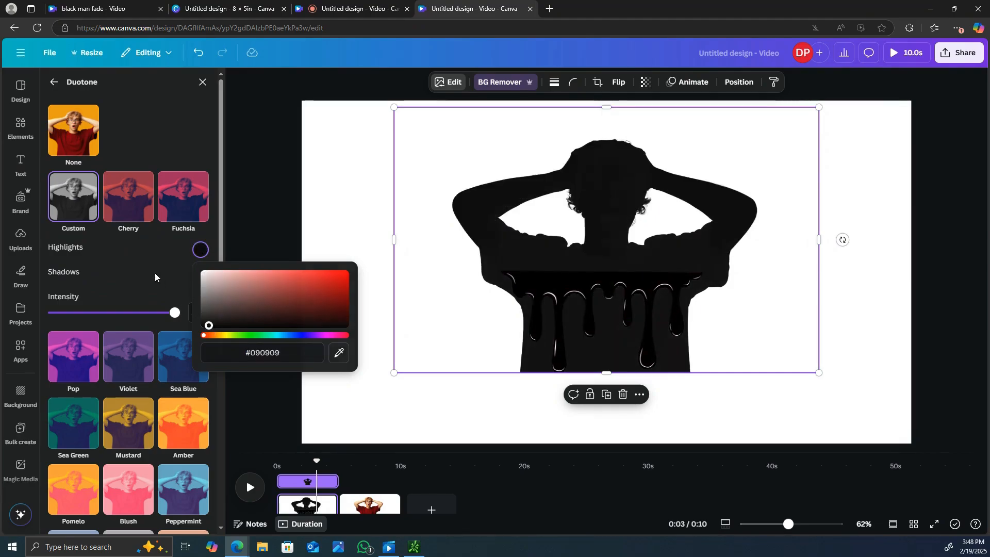
{"action": "left_click", "coordinate": [155, 277]}
{"action": "left_click", "coordinate": [200, 274]}
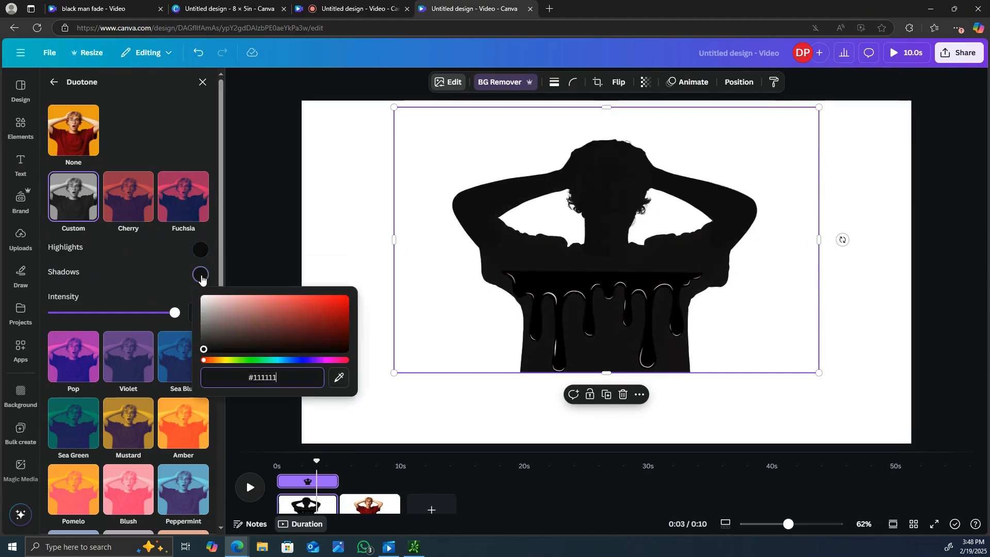
{"action": "left_click", "coordinate": [204, 352]}
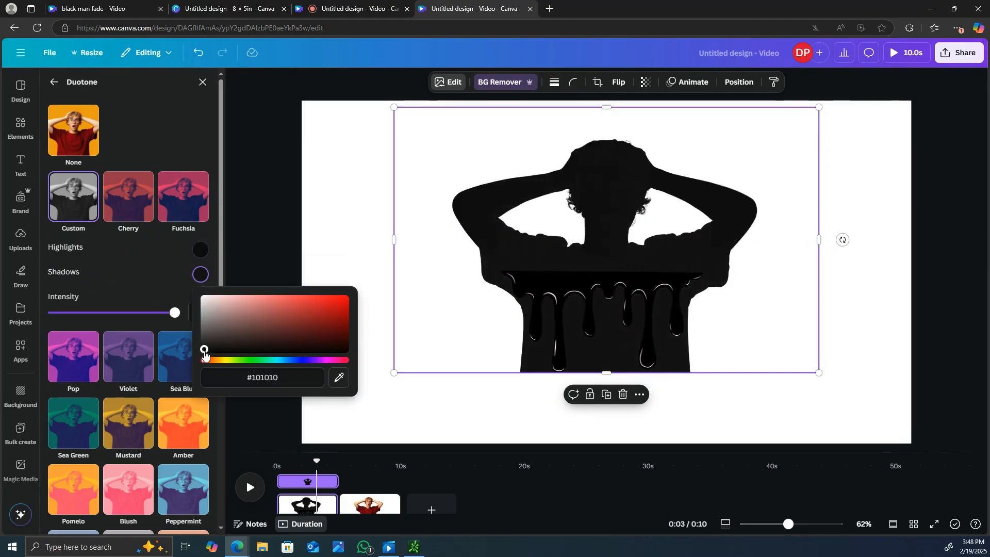
{"action": "left_click", "coordinate": [338, 206]}
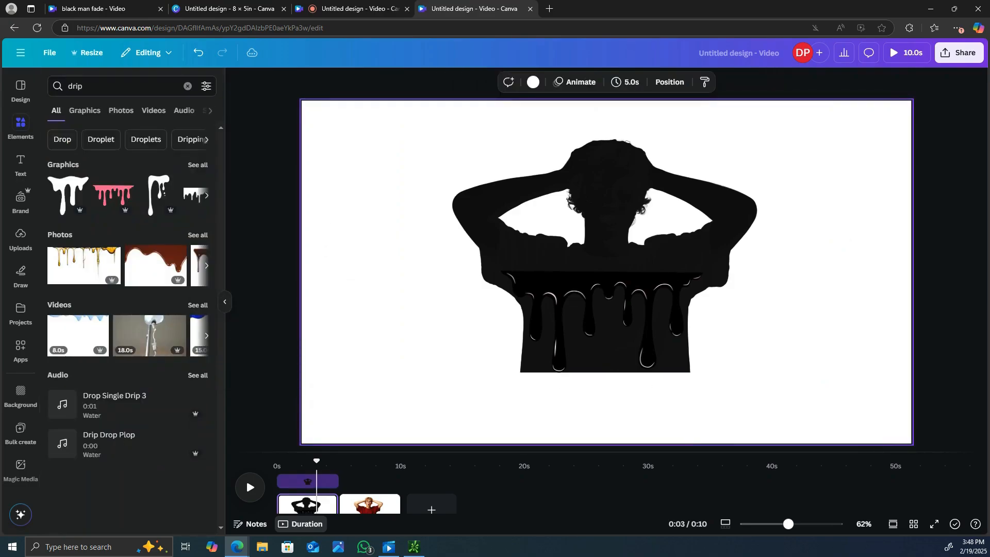
Step: Crop the silhouette's lower edge up to the band of the drip graphic so only the drips hang below it
{"action": "left_click", "coordinate": [723, 348]}
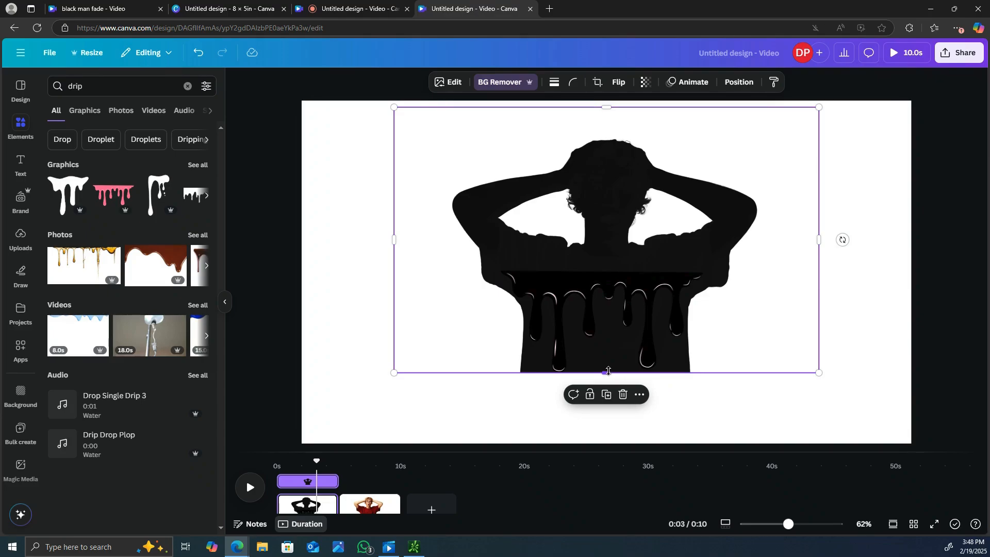
{"action": "left_click_drag", "start_coordinate": [608, 371], "coordinate": [616, 284]}
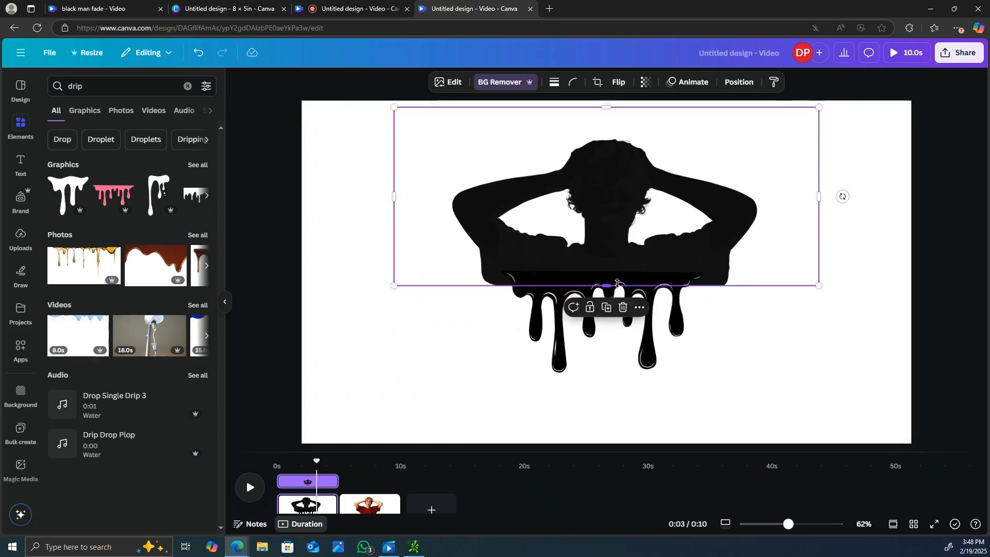
{"action": "left_click", "coordinate": [938, 115]}
Step: Download only the current page, Page 1 with the black dripping silhouette, as a PNG
{"action": "left_click", "coordinate": [962, 60]}
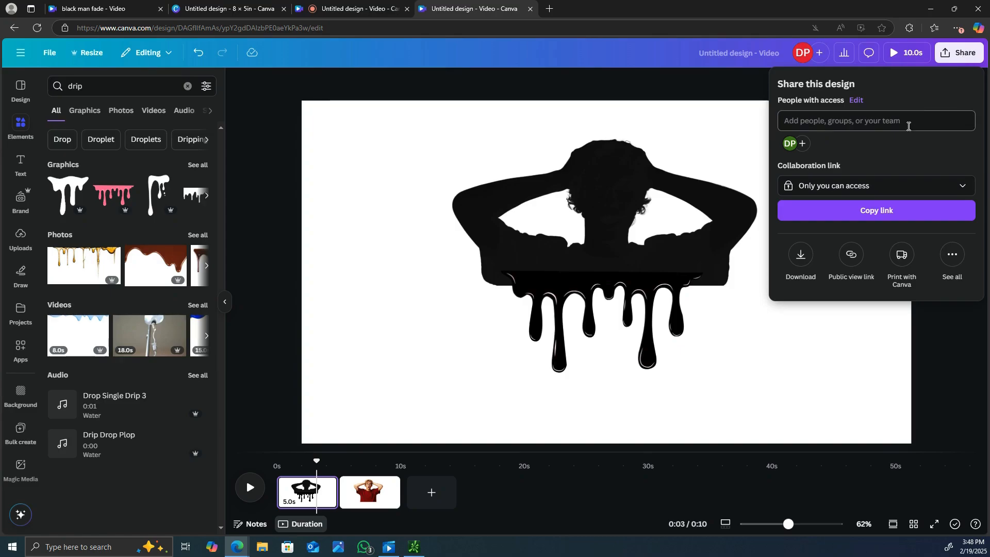
{"action": "left_click", "coordinate": [801, 253]}
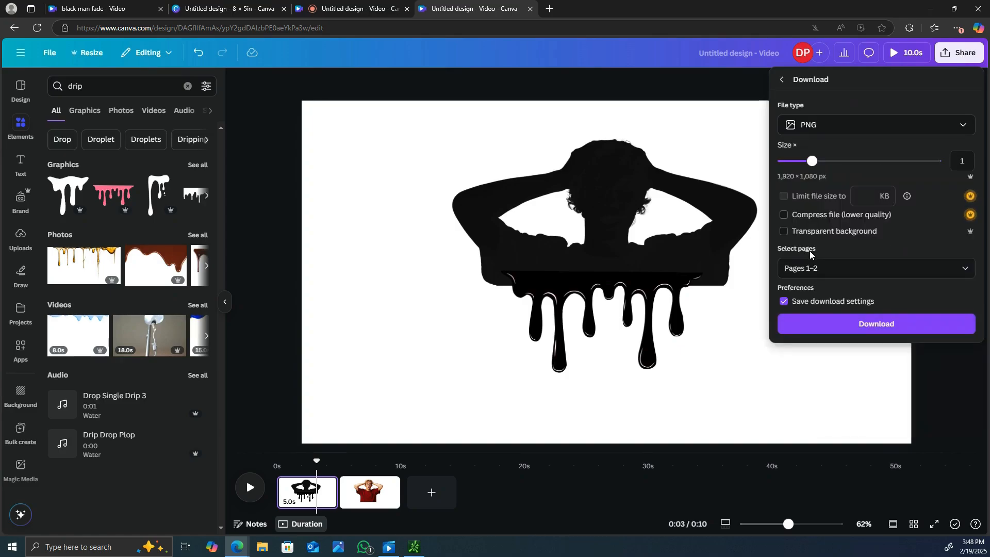
{"action": "left_click", "coordinate": [972, 272]}
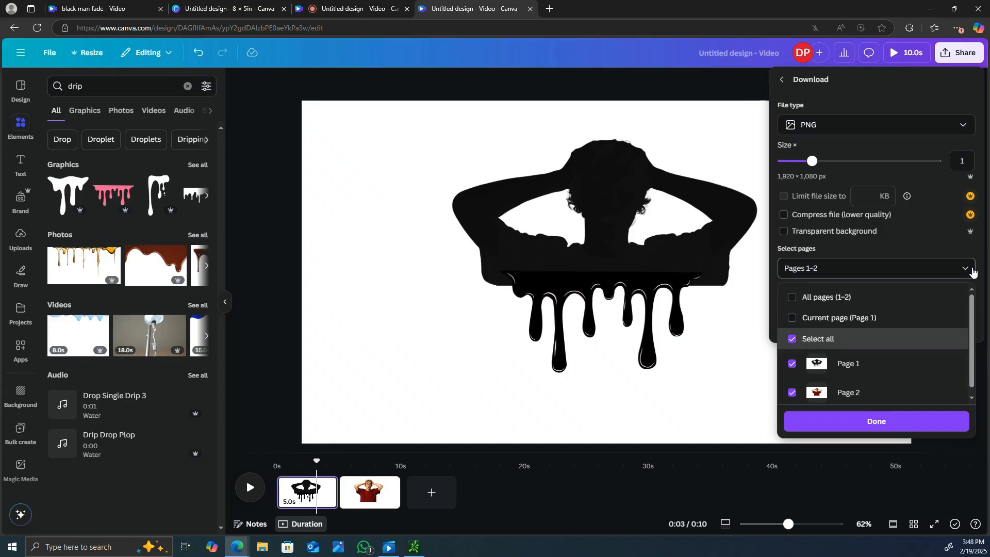
{"action": "left_click", "coordinate": [792, 316]}
{"action": "left_click", "coordinate": [883, 424]}
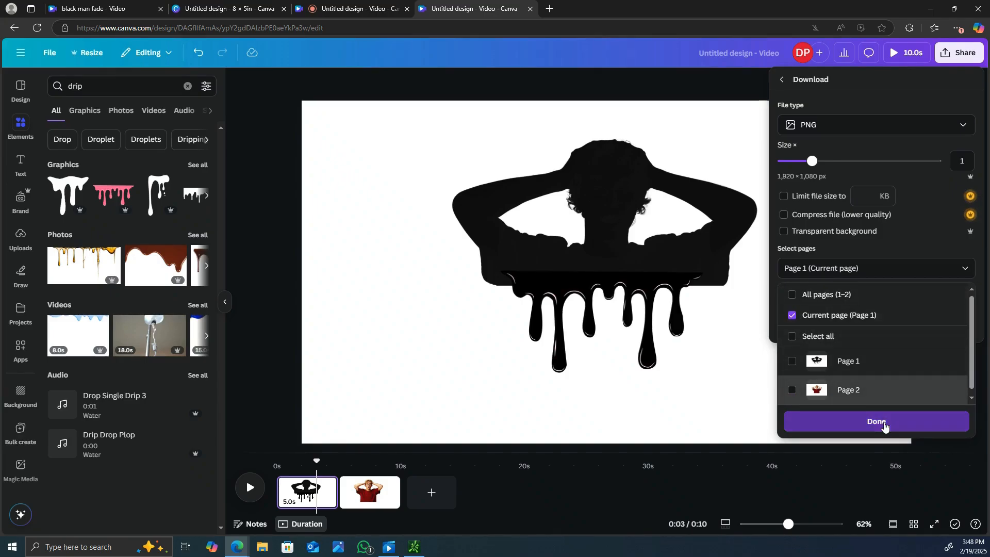
{"action": "left_click", "coordinate": [877, 326]}
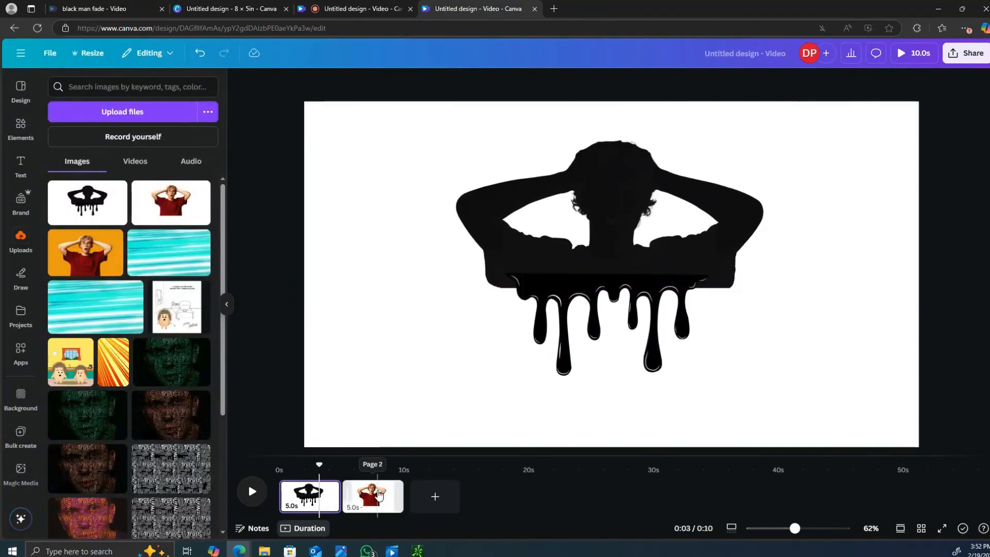
Step: Add the uploaded dripping silhouette image to the second page and enlarge it to fill the whole page
{"action": "left_click", "coordinate": [367, 487]}
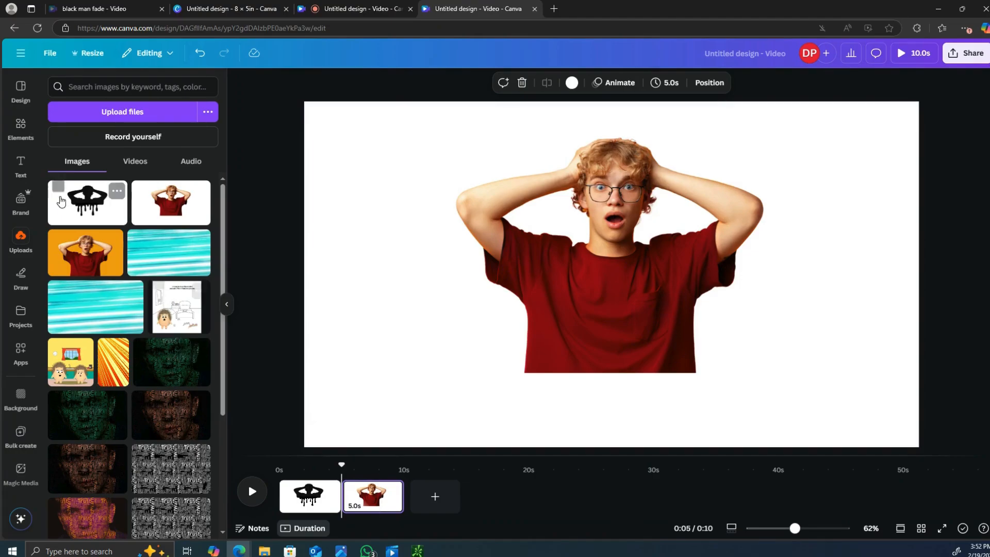
{"action": "left_click", "coordinate": [87, 203]}
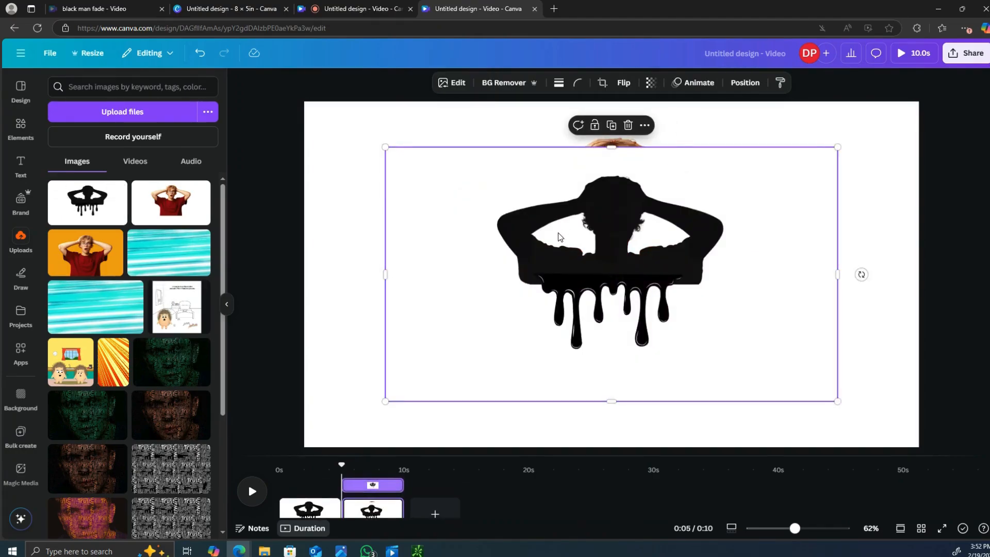
{"action": "left_click_drag", "start_coordinate": [558, 232], "coordinate": [477, 187]}
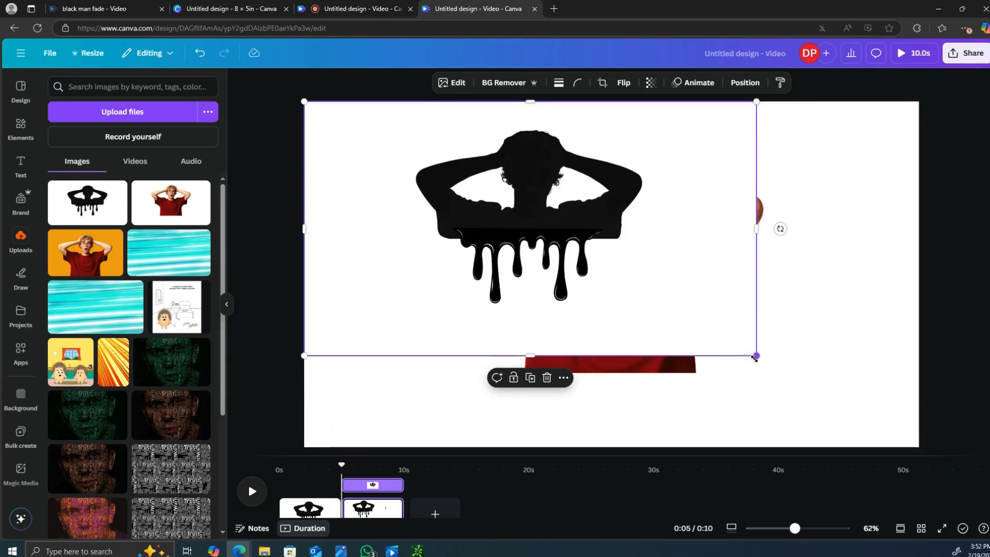
{"action": "left_click_drag", "start_coordinate": [755, 357], "coordinate": [925, 435]}
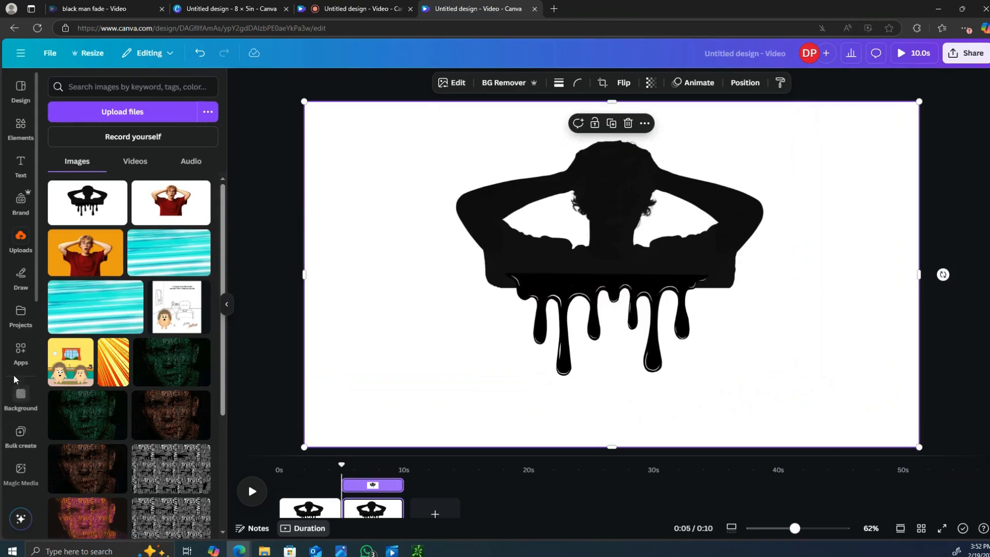
Step: Search the apps for Blend Image and open that app
{"action": "left_click", "coordinate": [21, 356]}
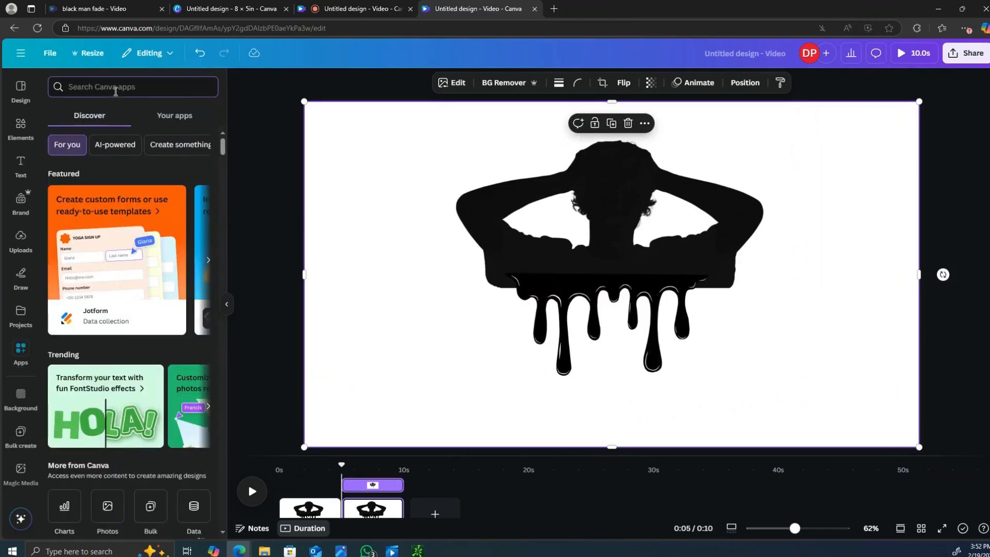
{"action": "type", "text": "blen"}
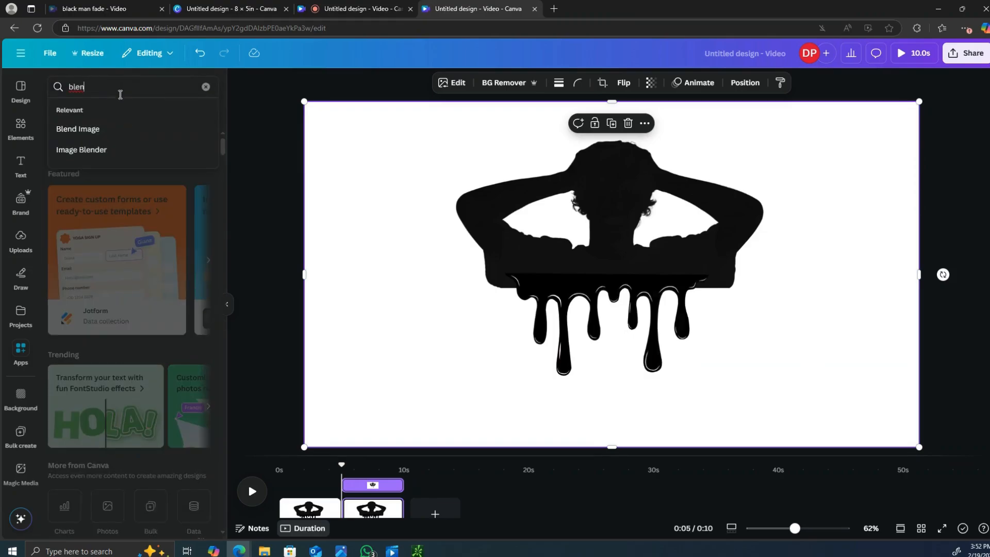
{"action": "left_click", "coordinate": [131, 130]}
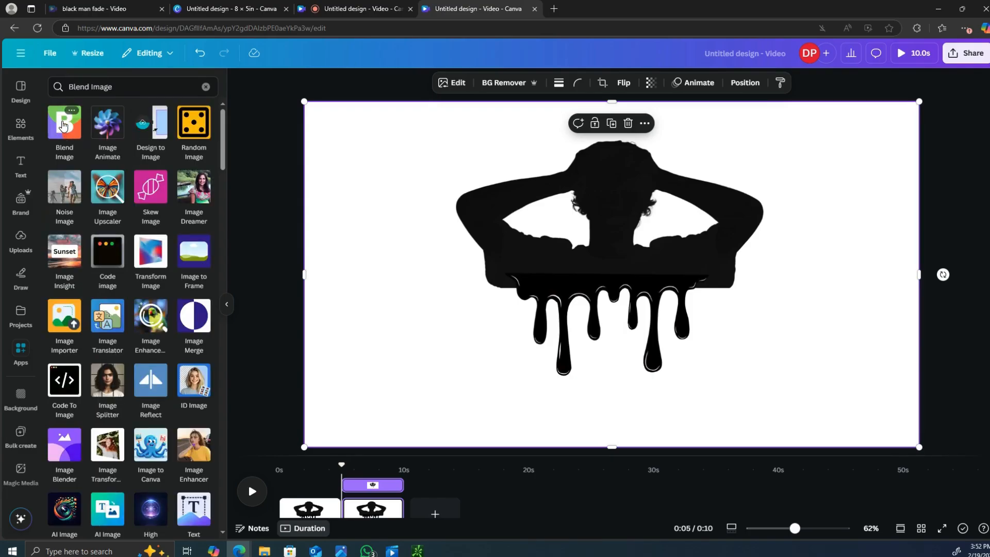
{"action": "left_click", "coordinate": [63, 125]}
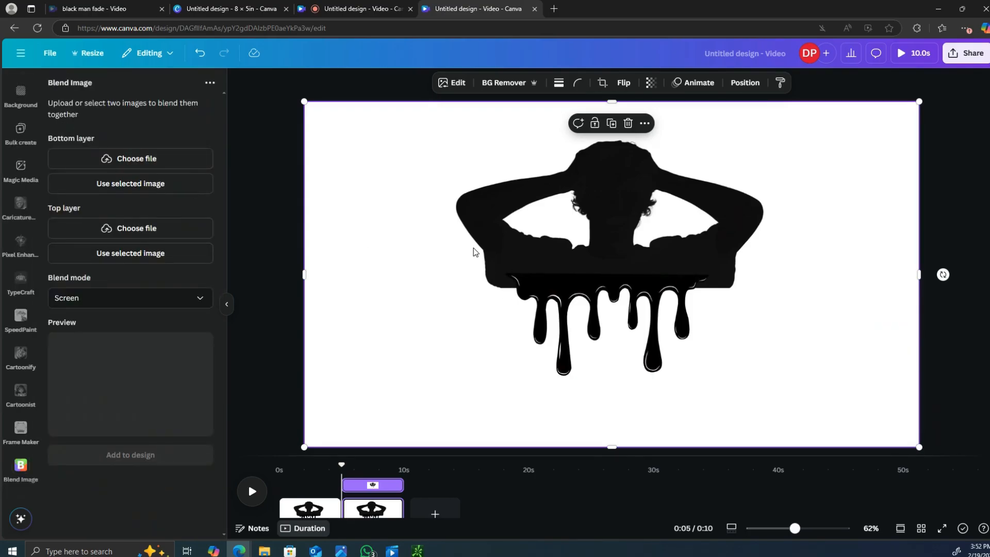
Step: Shift the silhouette aside and use it as the blend's top layer, with the man's photo as the bottom layer
{"action": "left_click_drag", "start_coordinate": [474, 250], "coordinate": [565, 260]}
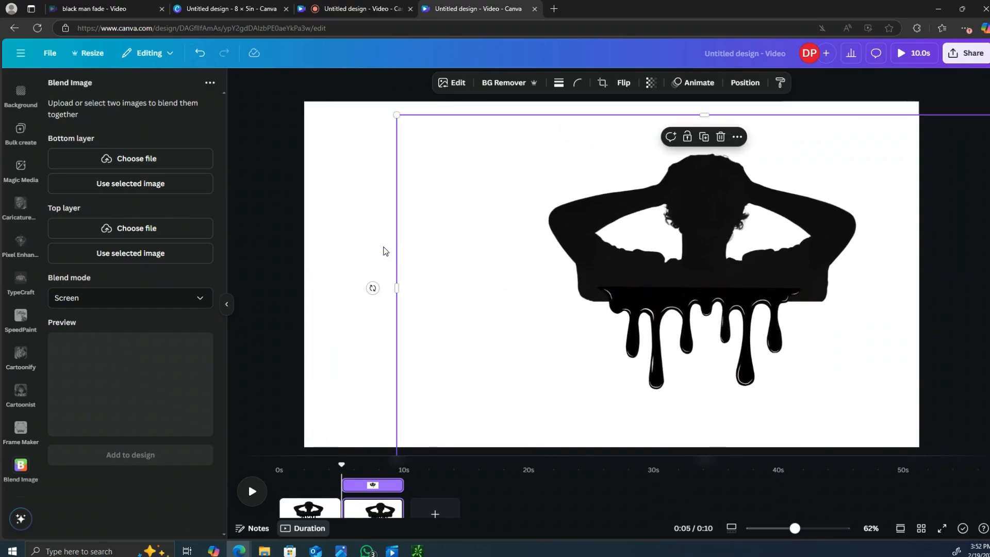
{"action": "left_click", "coordinate": [147, 255]}
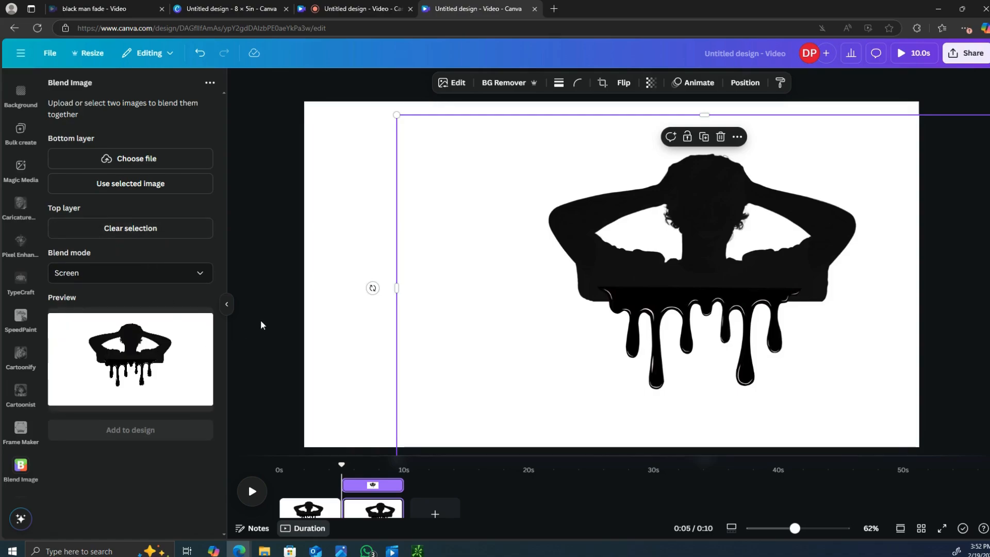
{"action": "left_click", "coordinate": [350, 195]}
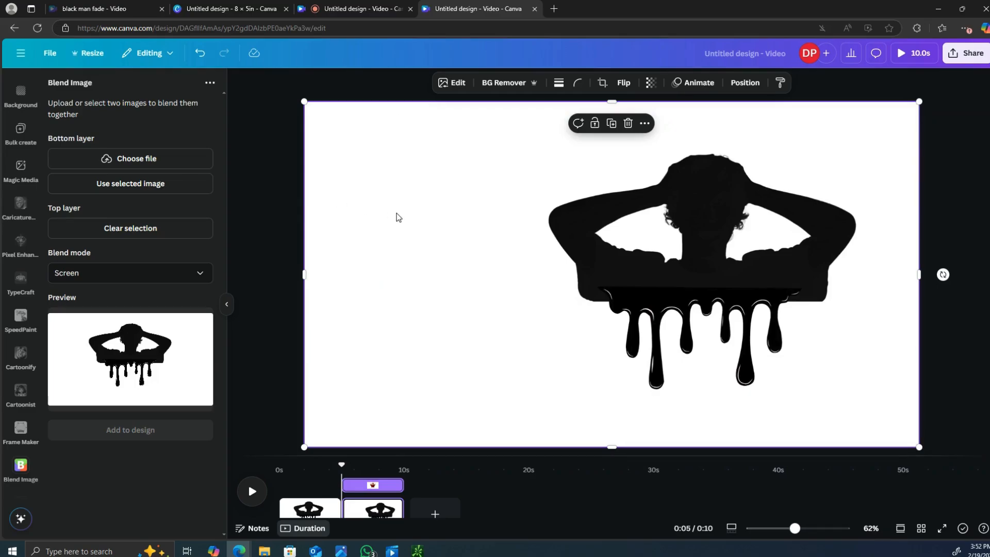
{"action": "left_click", "coordinate": [168, 183]}
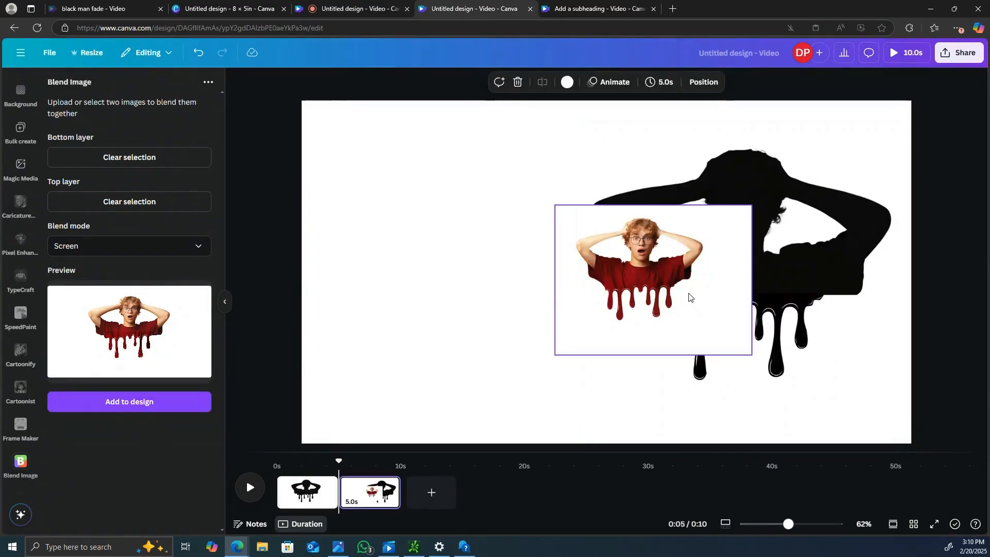
Step: Enlarge the blended dripping image to about three quarters of the page width and place it mid-page
{"action": "left_click_drag", "start_coordinate": [687, 287], "coordinate": [427, 185]}
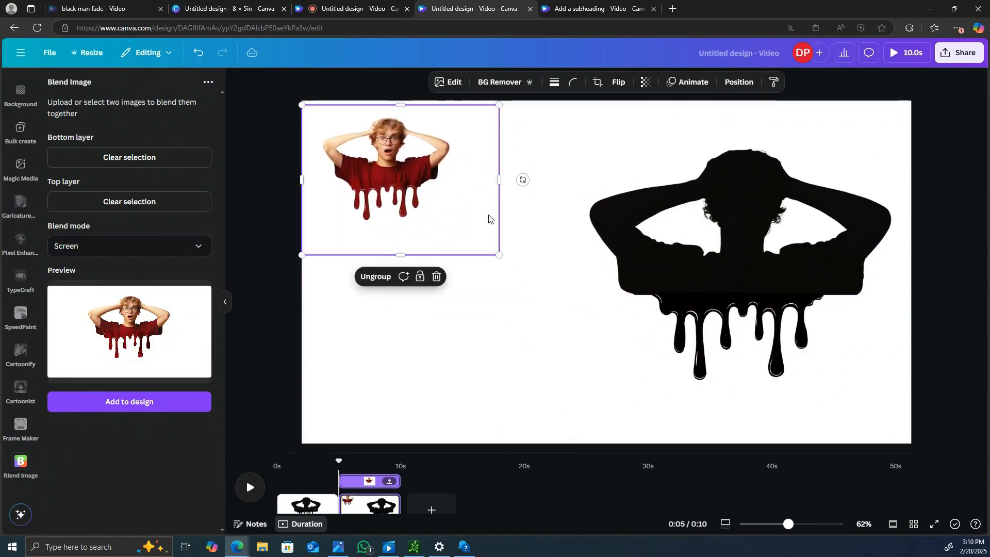
{"action": "left_click_drag", "start_coordinate": [499, 255], "coordinate": [772, 420]}
{"action": "left_click_drag", "start_coordinate": [638, 289], "coordinate": [716, 279]}
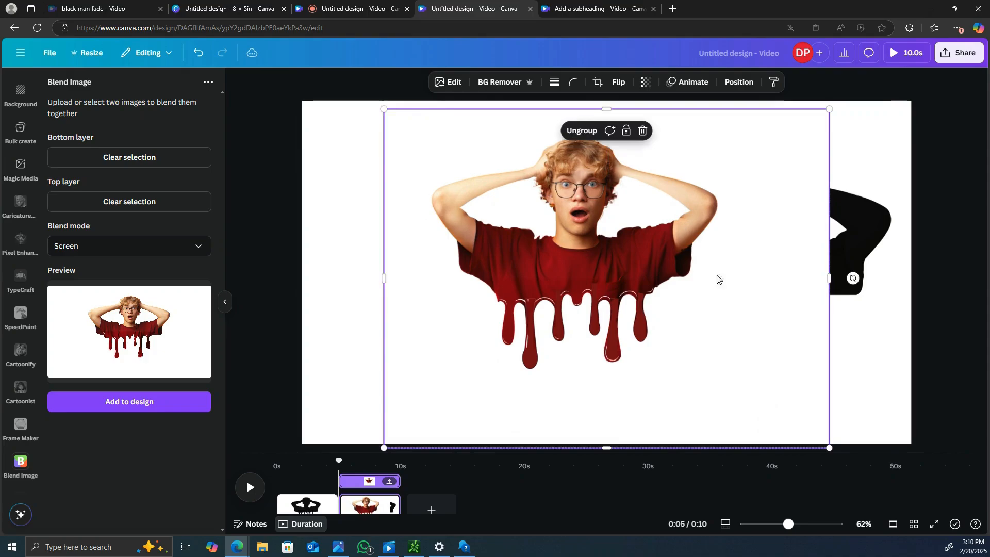
Step: Delete the leftover black silhouette from behind the blended image on the second page
{"action": "left_click", "coordinate": [891, 241]}
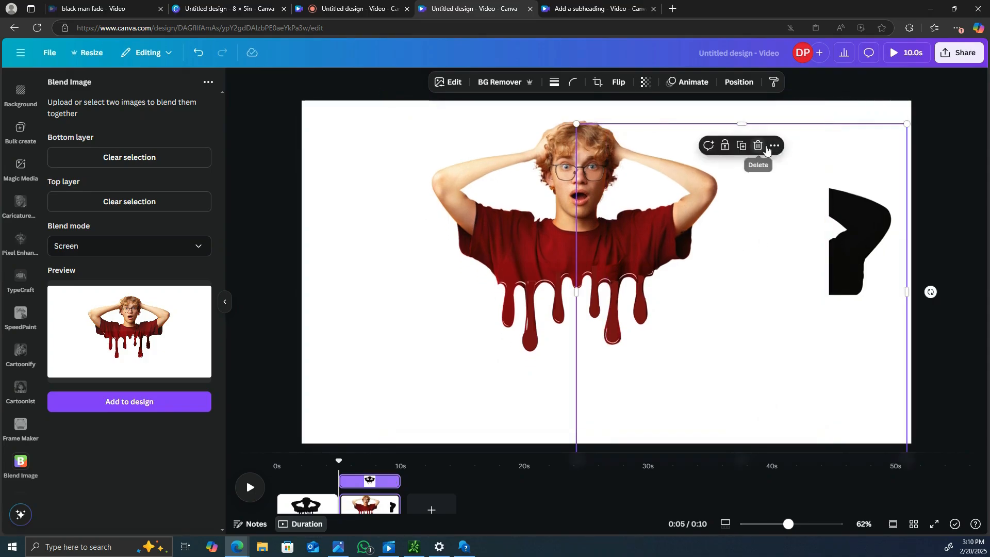
{"action": "left_click", "coordinate": [758, 145]}
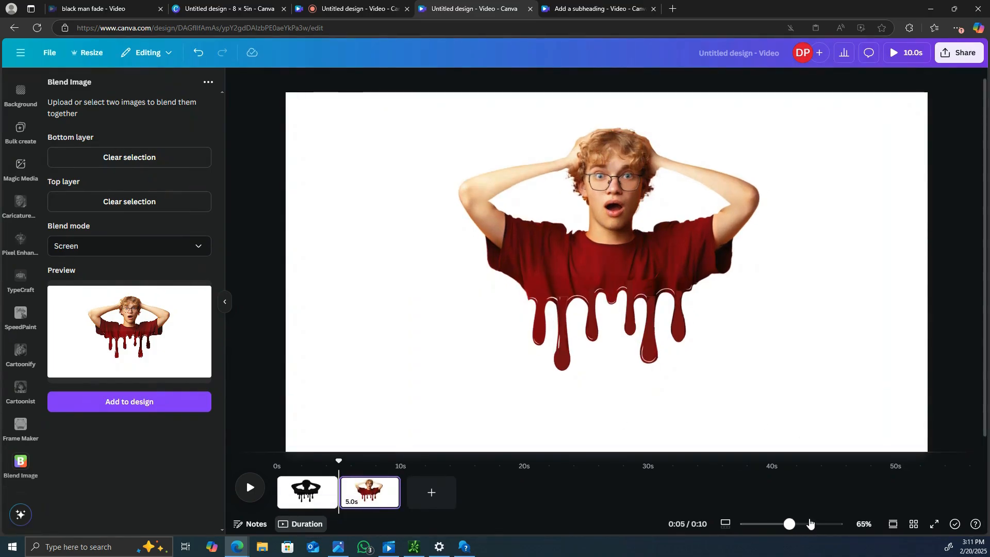
{"action": "left_click_drag", "start_coordinate": [788, 524], "coordinate": [788, 523]}
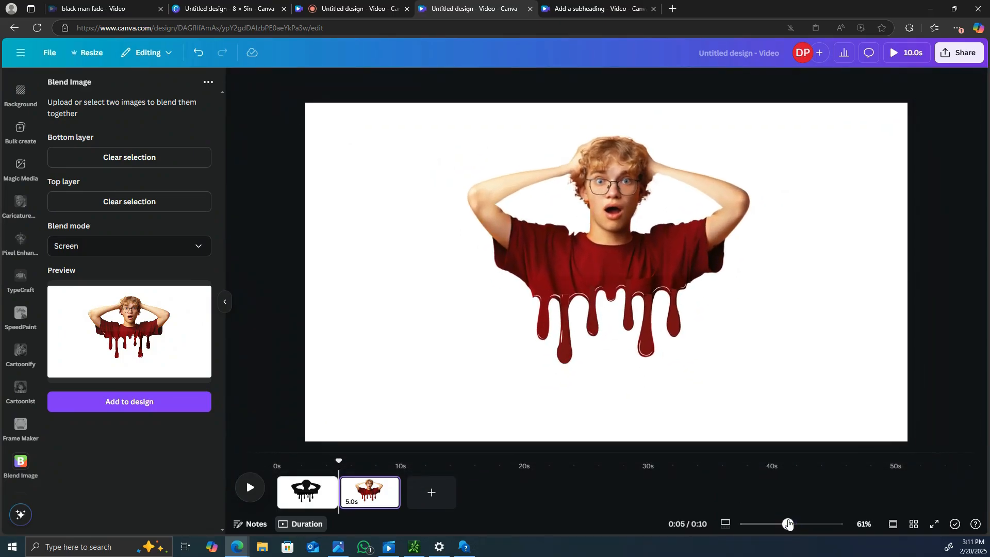